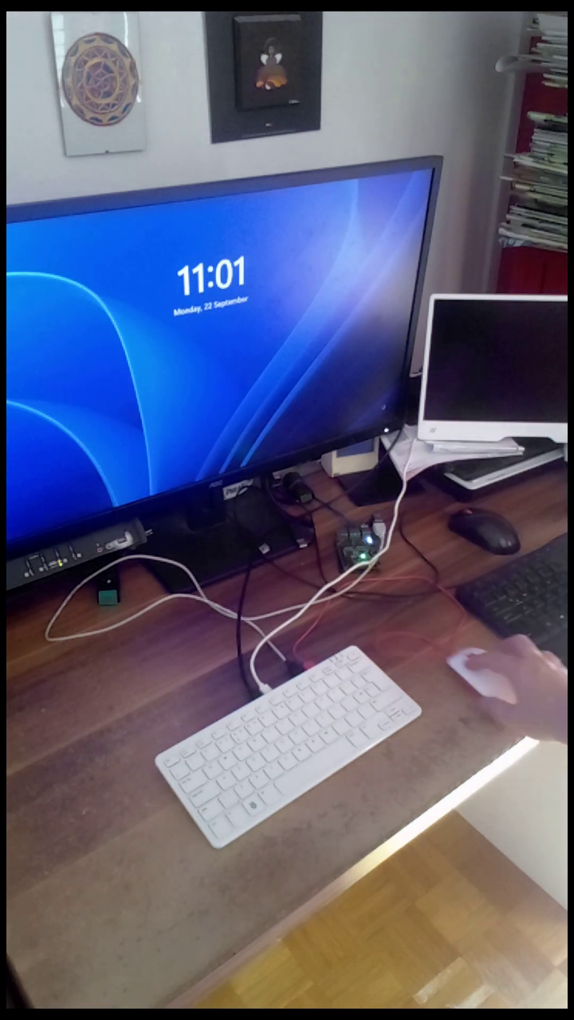
Unlock the desktop, launch Chrome, and play PC USB Projects' featured Raspberry Pi video fullscreen.
click(471, 670)
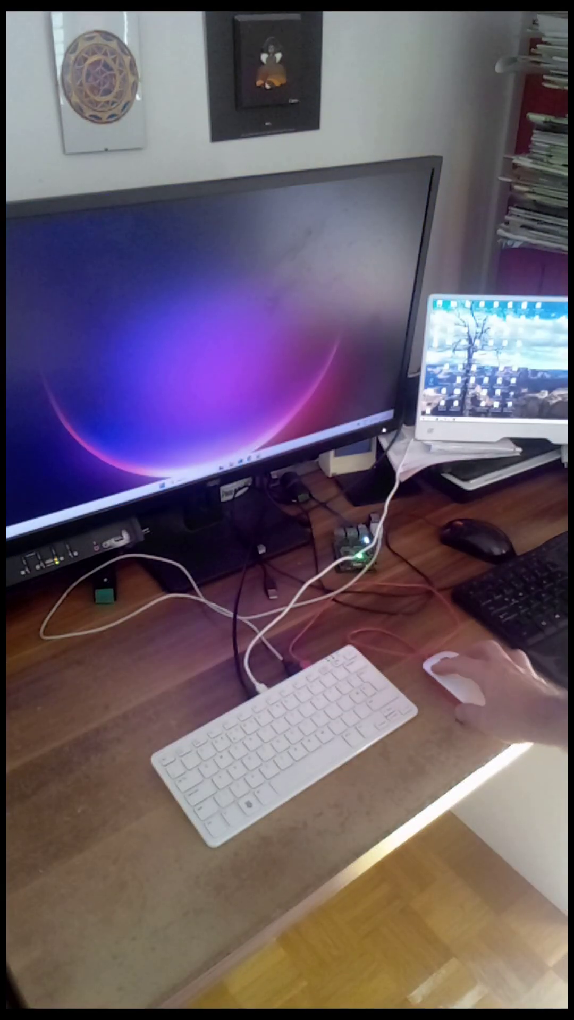
click(462, 673)
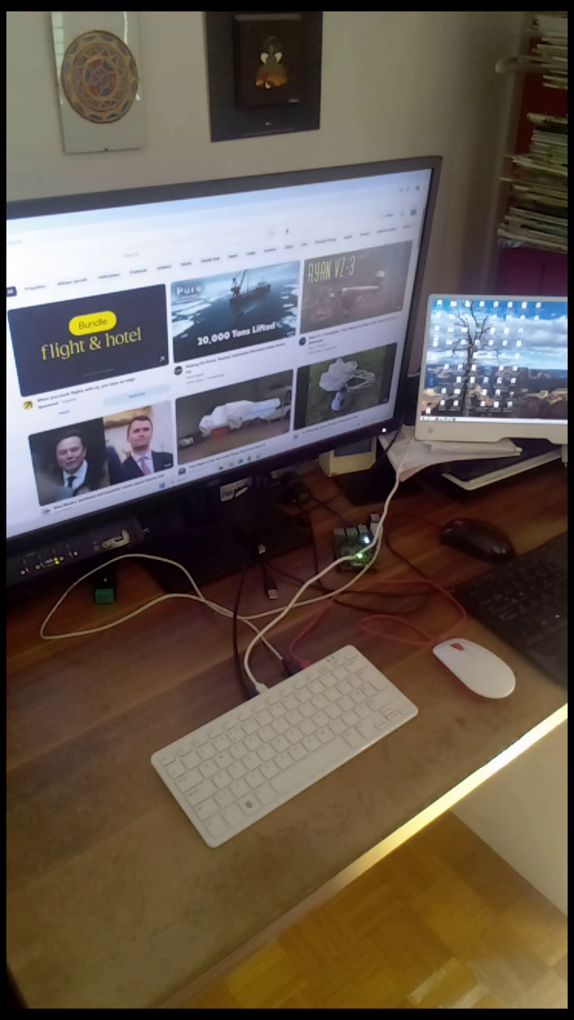
click(94, 359)
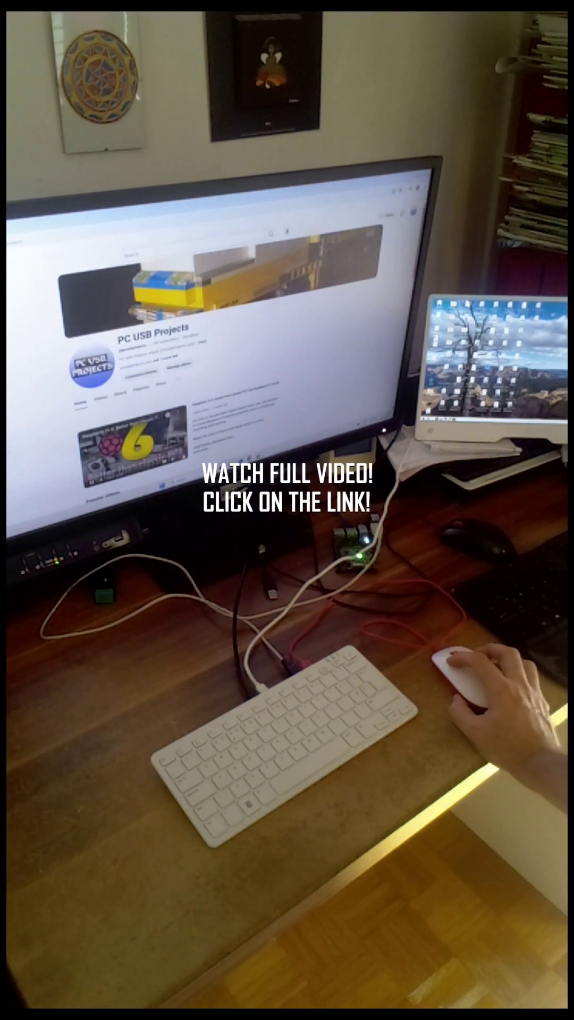
click(131, 447)
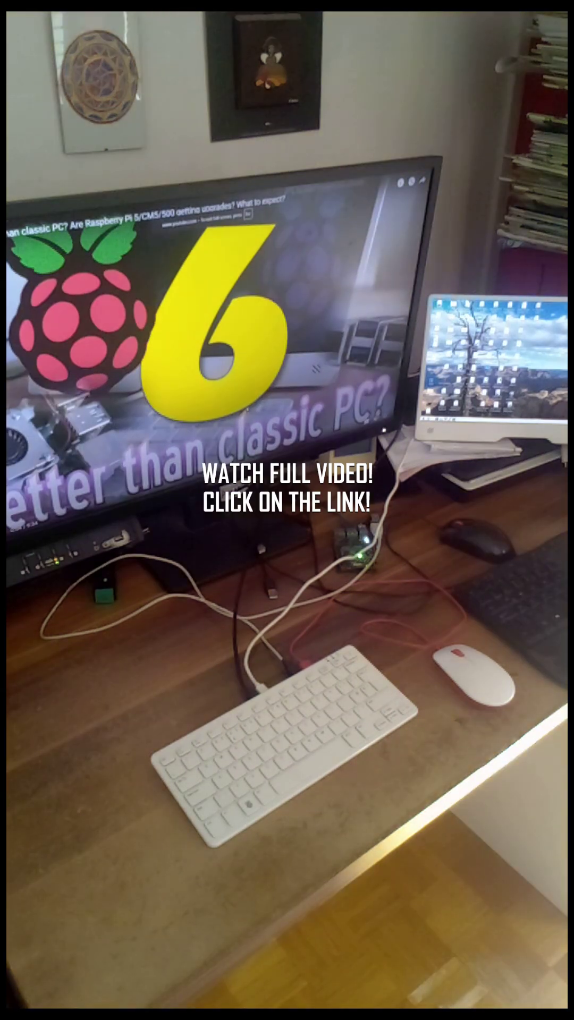